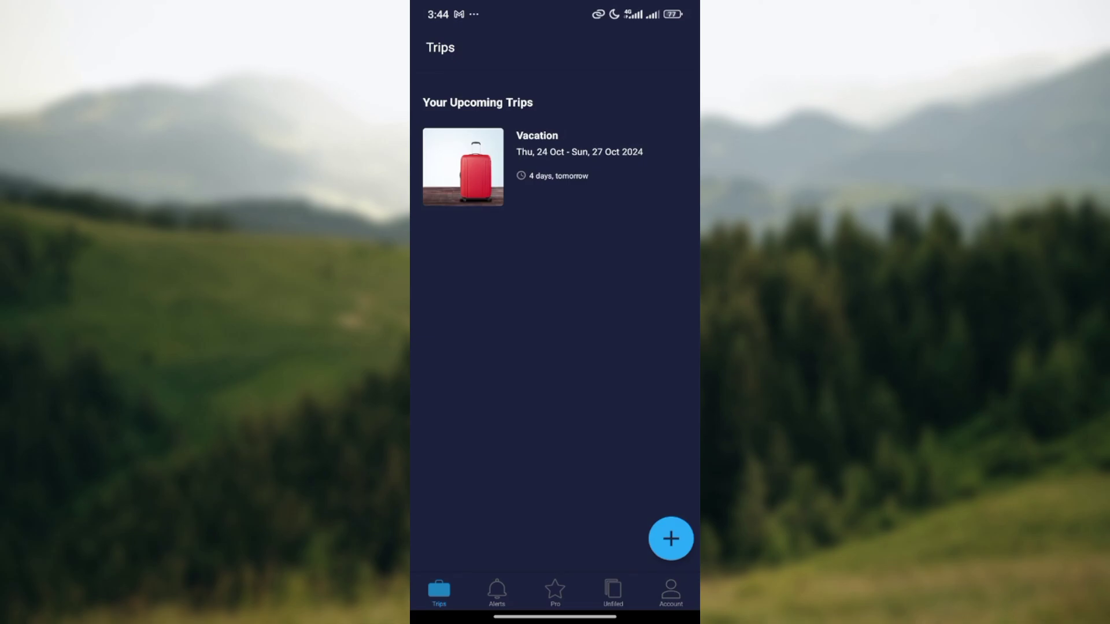
Step: Switch from the trips list to the Account overview
{"action": "left_click", "coordinate": [670, 592]}
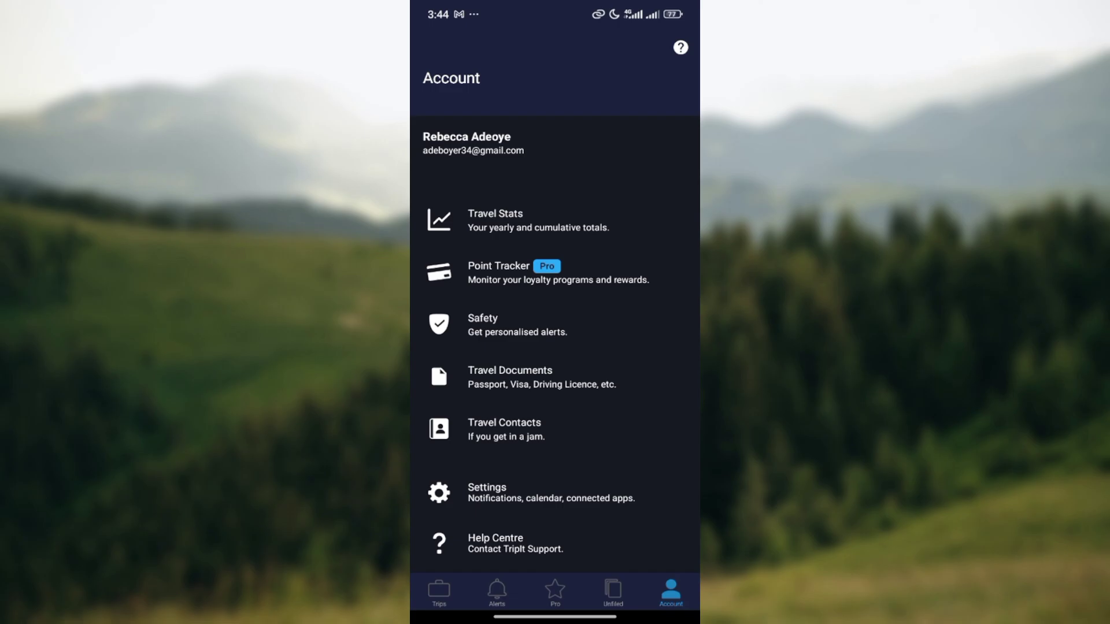
{"action": "scroll", "coordinate": [555, 347], "scroll_direction": "down", "scroll_amount": 2}
{"action": "scroll", "coordinate": [556, 347], "scroll_direction": "up", "scroll_amount": 2}
Step: View the Profile's personal information and check whether it can be edited
{"action": "left_click", "coordinate": [473, 143]}
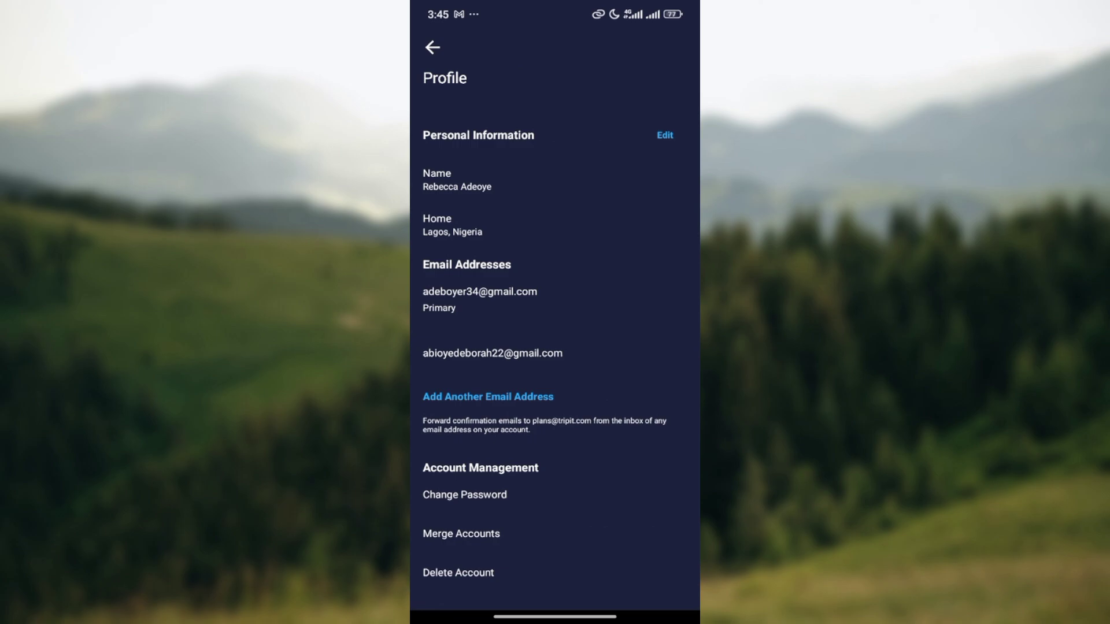
{"action": "left_click", "coordinate": [665, 135]}
Step: Go back from the Profile page to the Account overview
{"action": "left_click", "coordinate": [432, 48]}
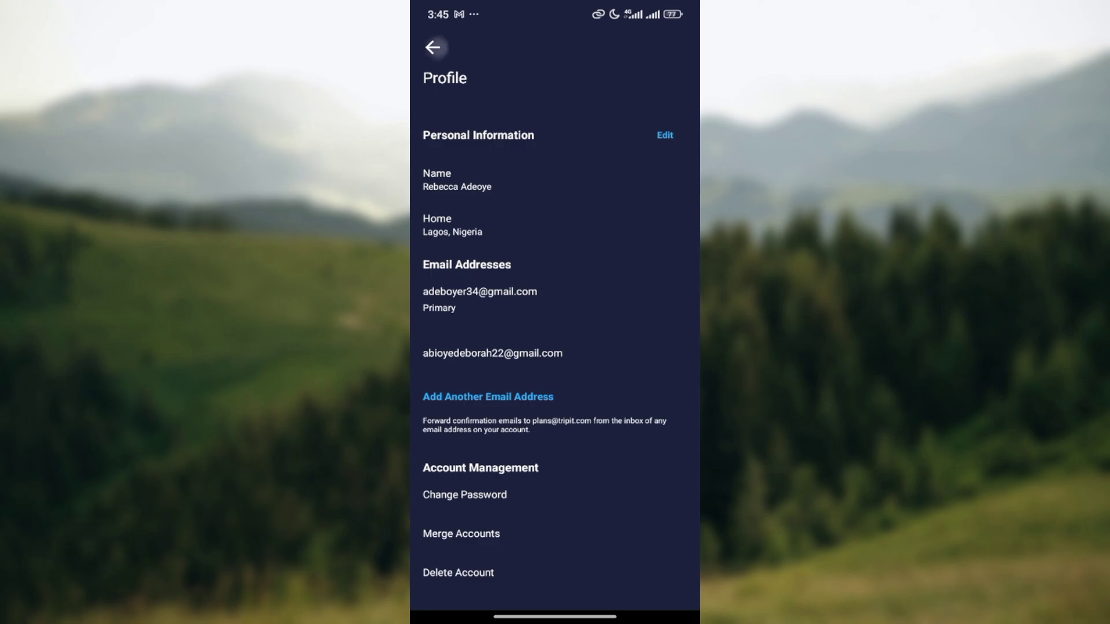